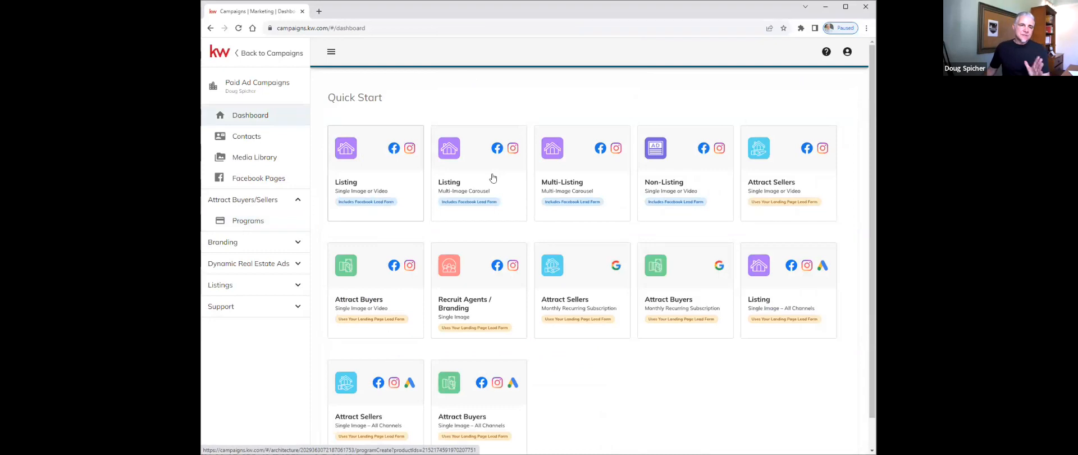
- Start a new Listing (Single Image or Video) ad program from the Dashboard Quick Start
click(394, 180)
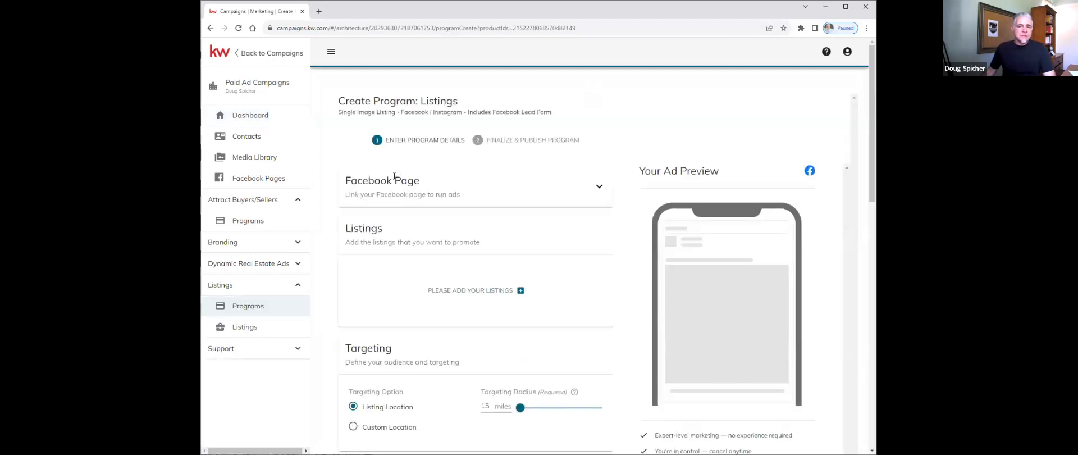
- Keep the Linked Facebook Page on the original business page after briefly trying Santa Clarita Real Estate Buzz
click(599, 188)
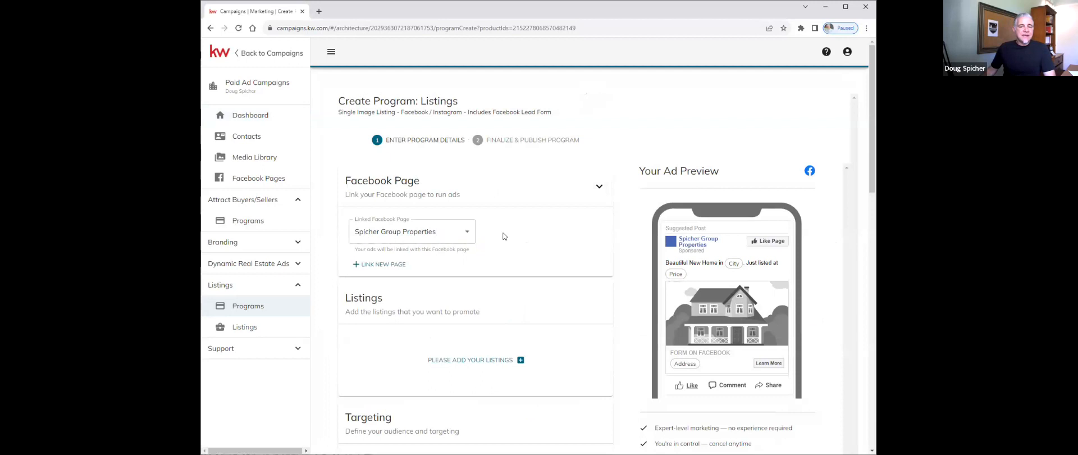
click(469, 235)
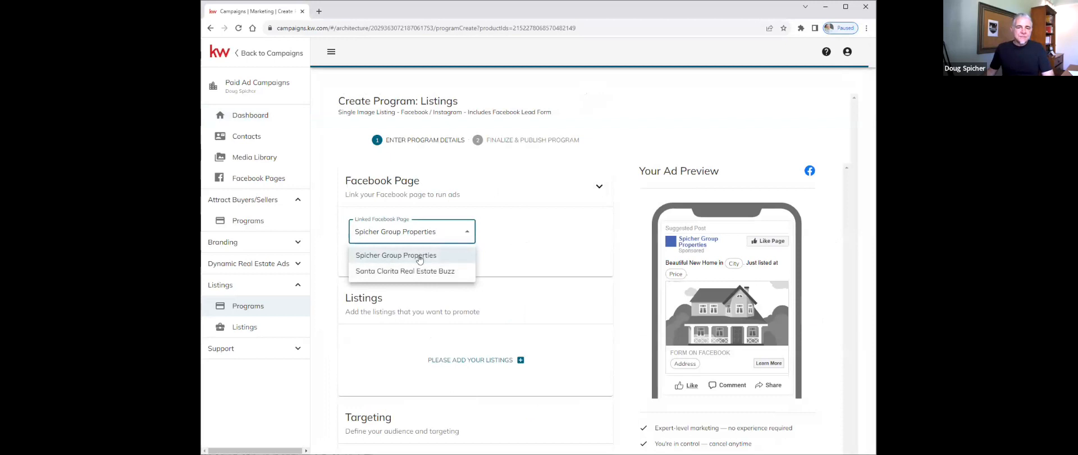
click(463, 234)
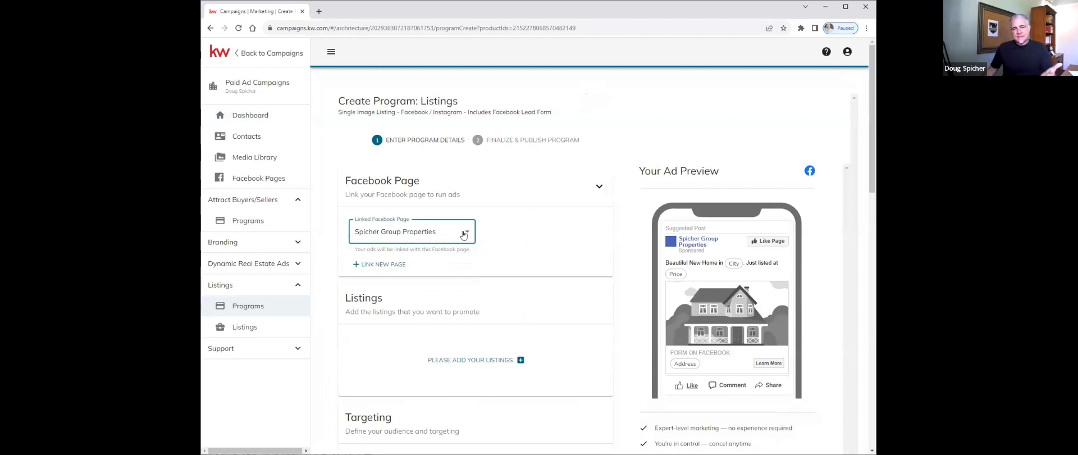
click(464, 234)
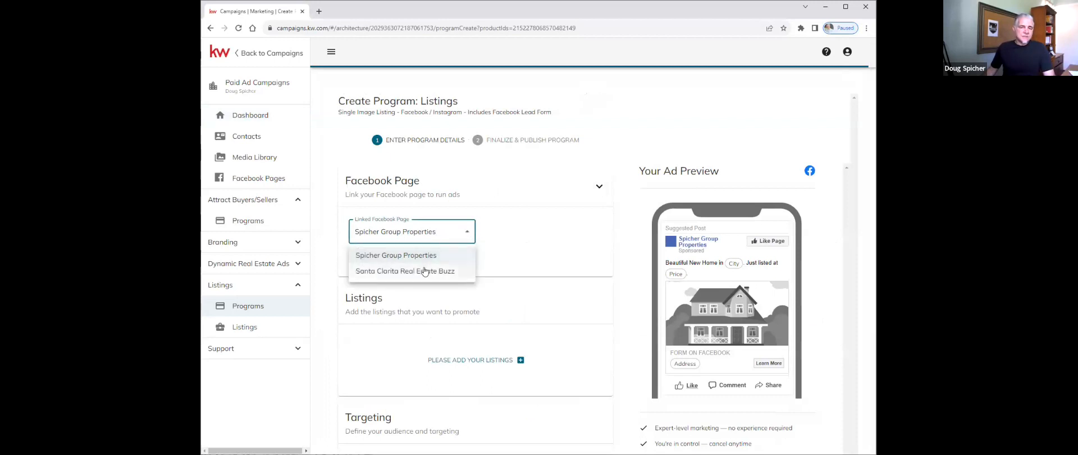
click(428, 271)
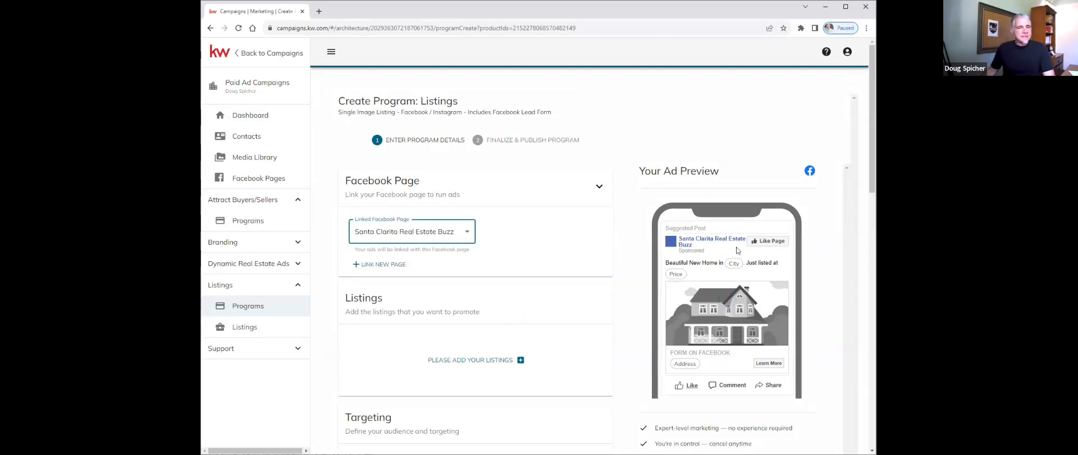
click(463, 234)
click(432, 255)
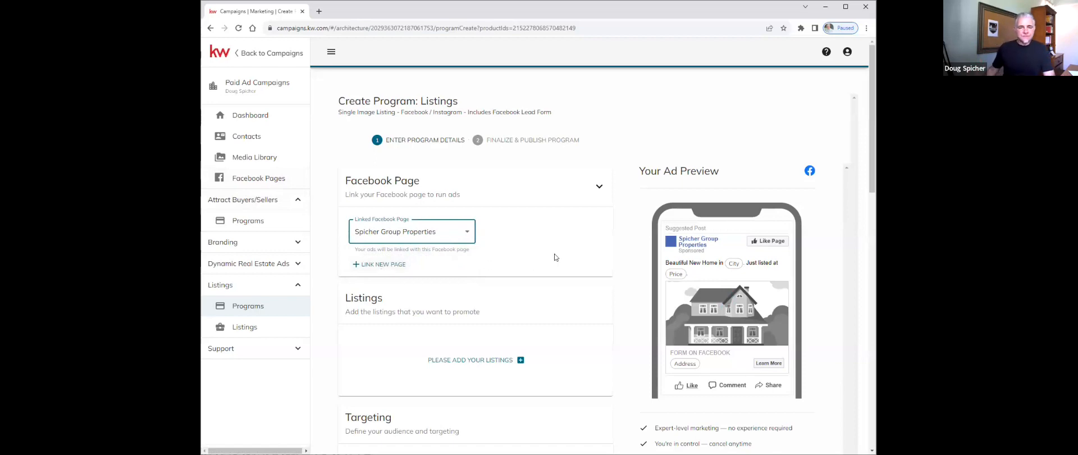
scroll(556, 258, down, 2)
click(462, 275)
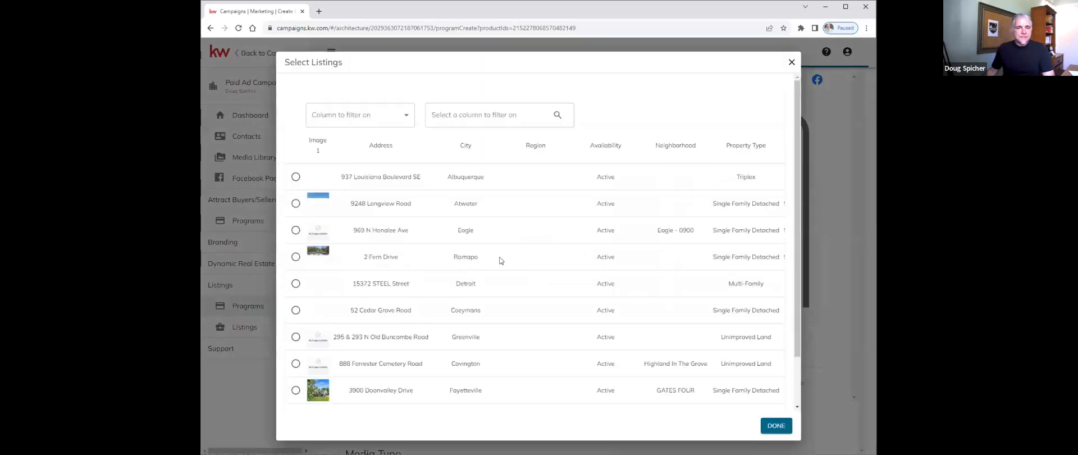
click(397, 115)
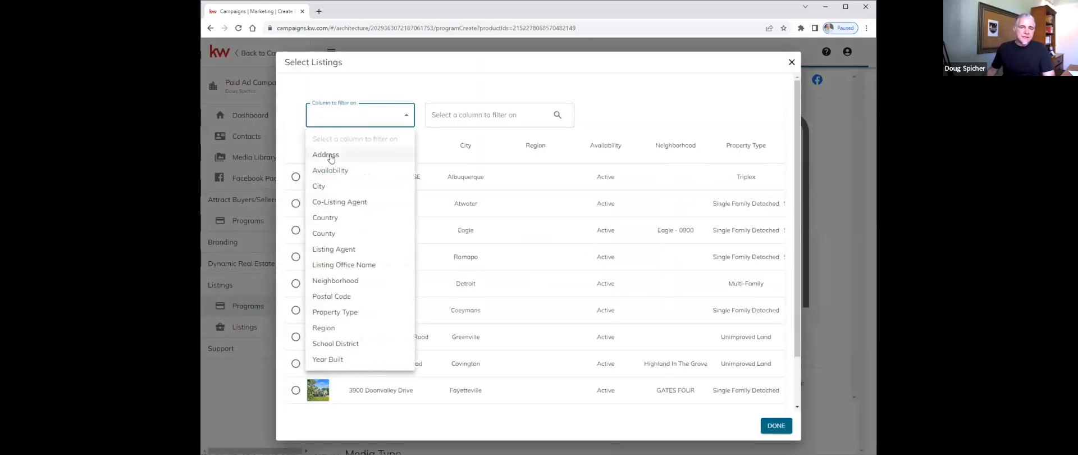
click(322, 154)
click(475, 114)
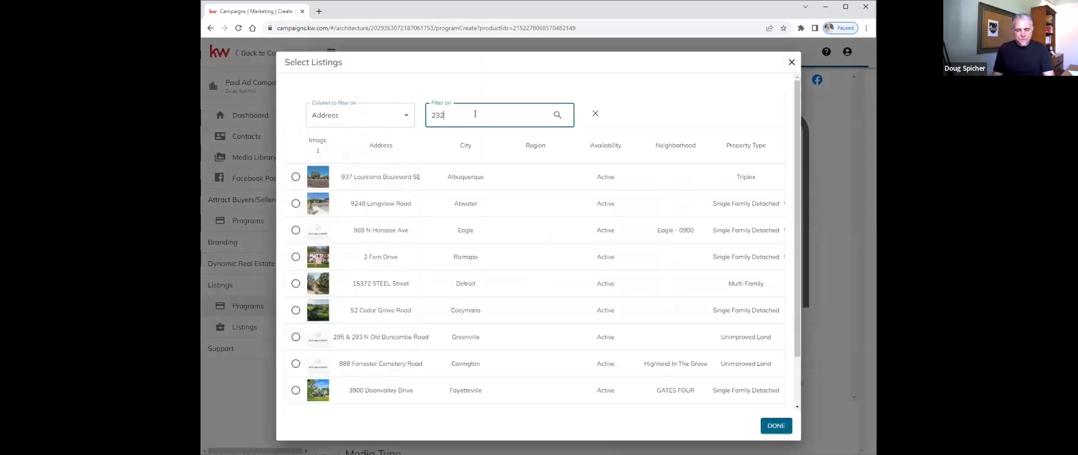
click(557, 114)
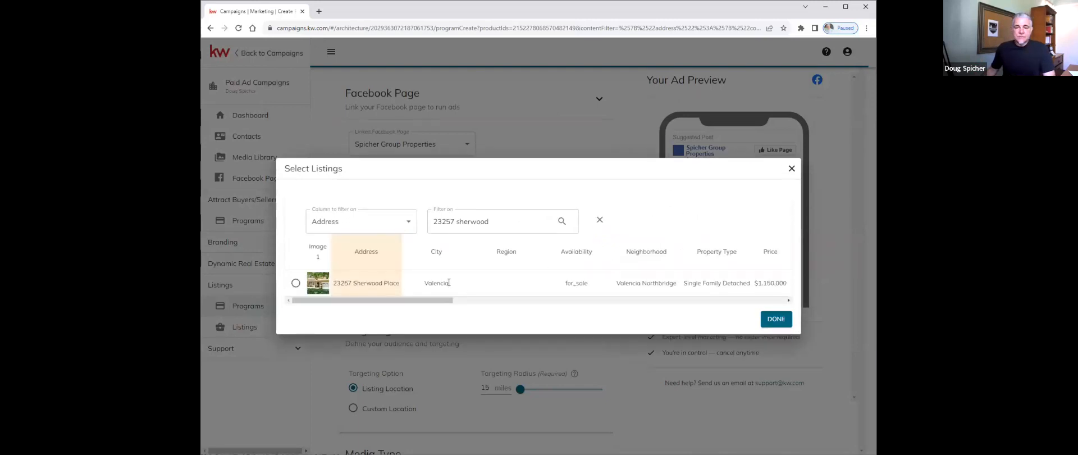
click(296, 283)
click(774, 319)
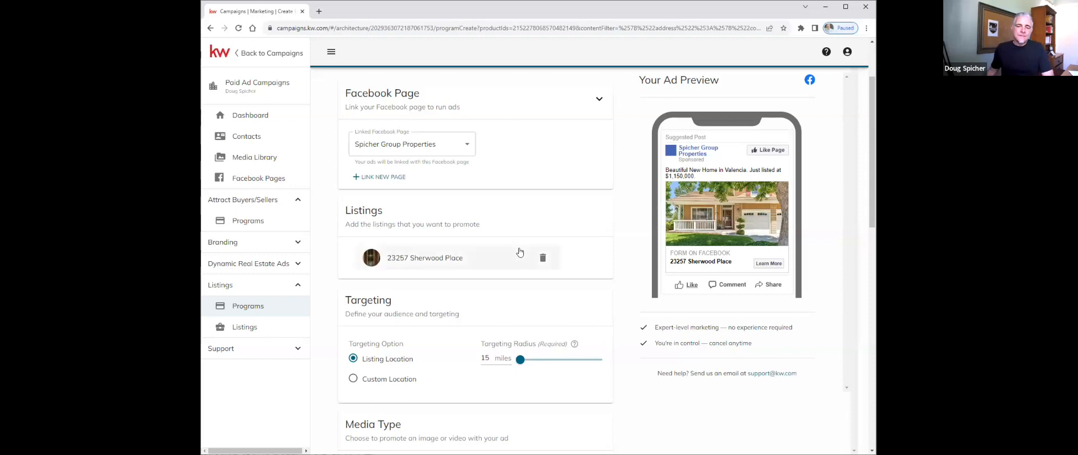
scroll(375, 319, down, 1)
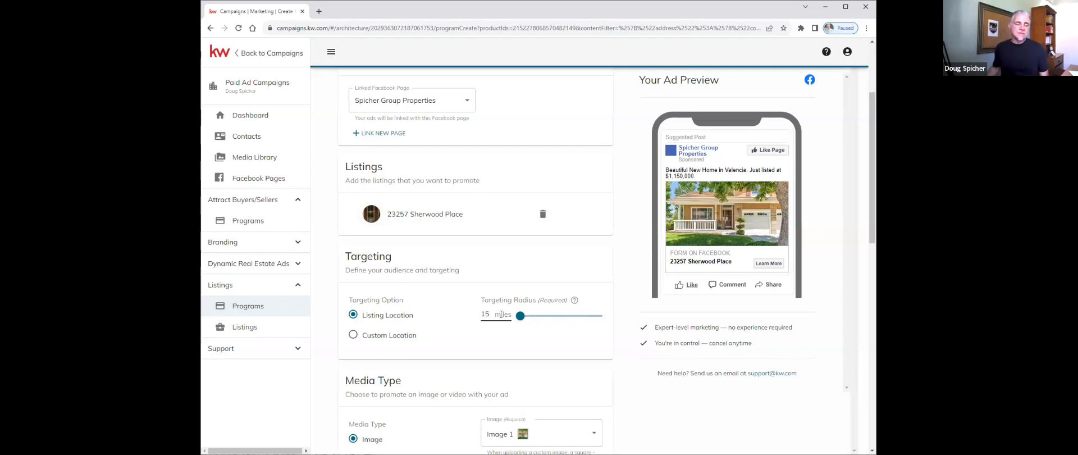
mouse_move(533, 318)
mouse_down()
mouse_move(601, 316)
mouse_move(514, 325)
mouse_up()
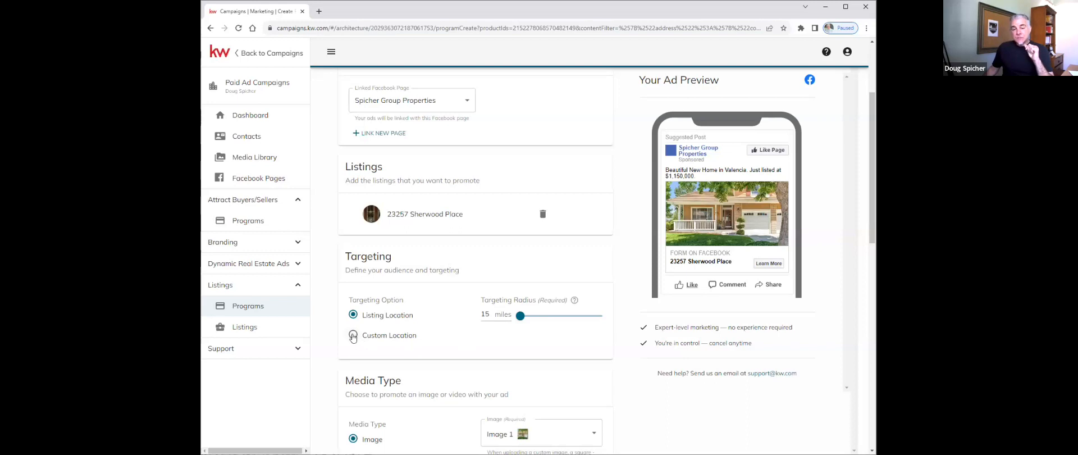
- Use Custom Location targeting with Valencia, CA 91354, Burbank, CA and Palmdale, CA as regions
click(405, 336)
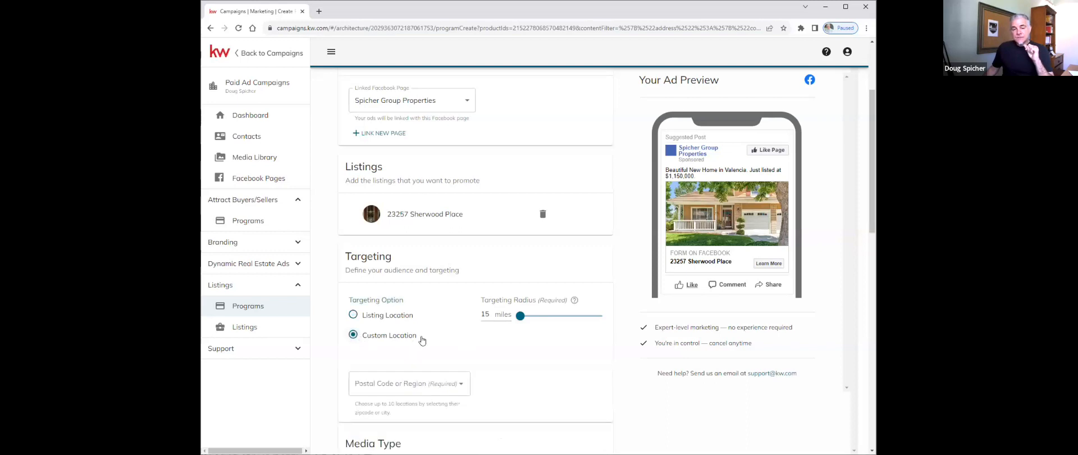
click(369, 384)
click(526, 366)
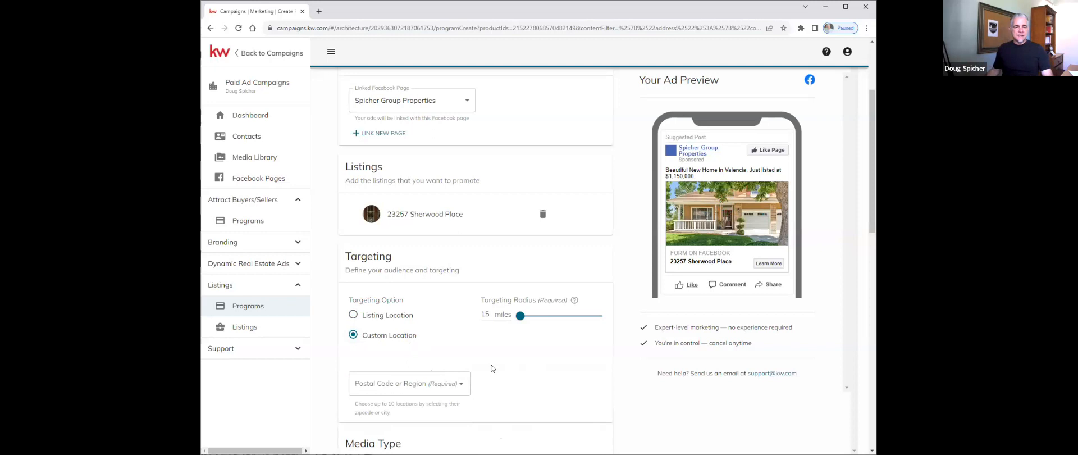
click(394, 384)
text(9)
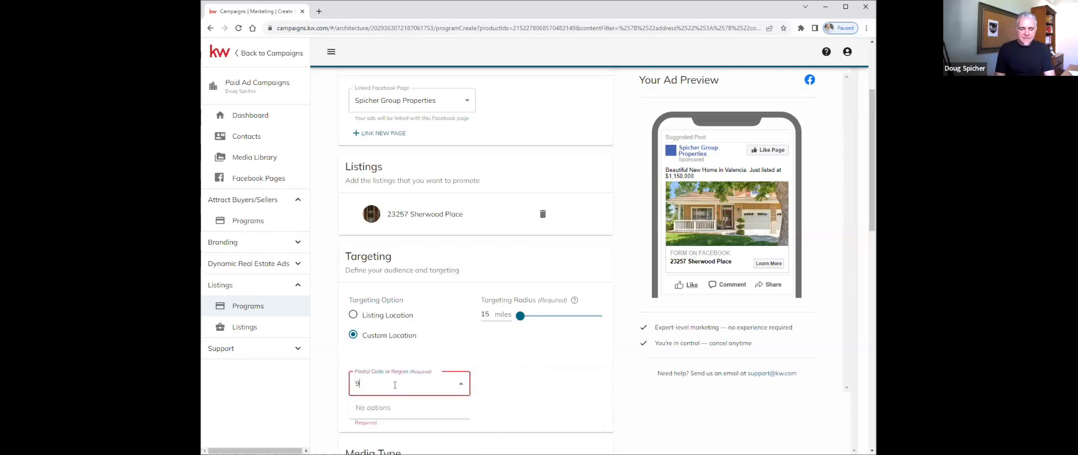
text(1354)
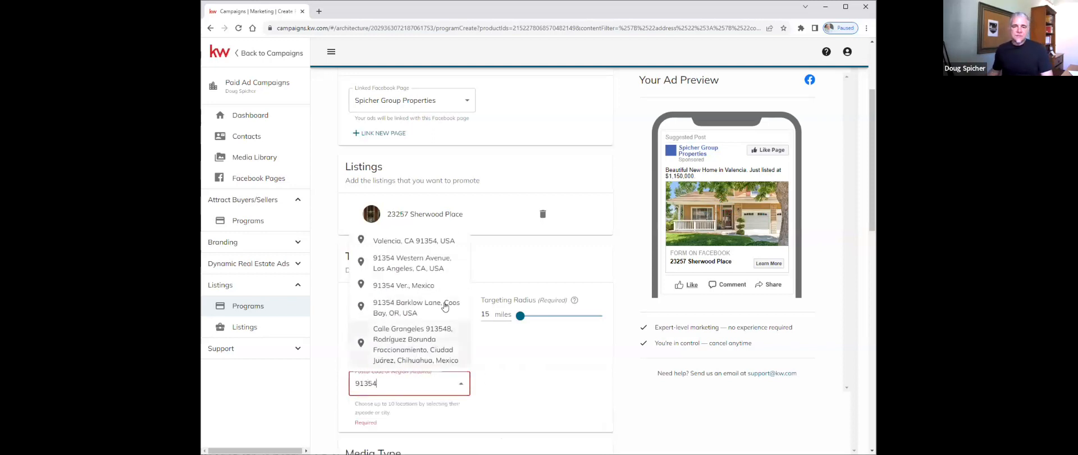
click(410, 242)
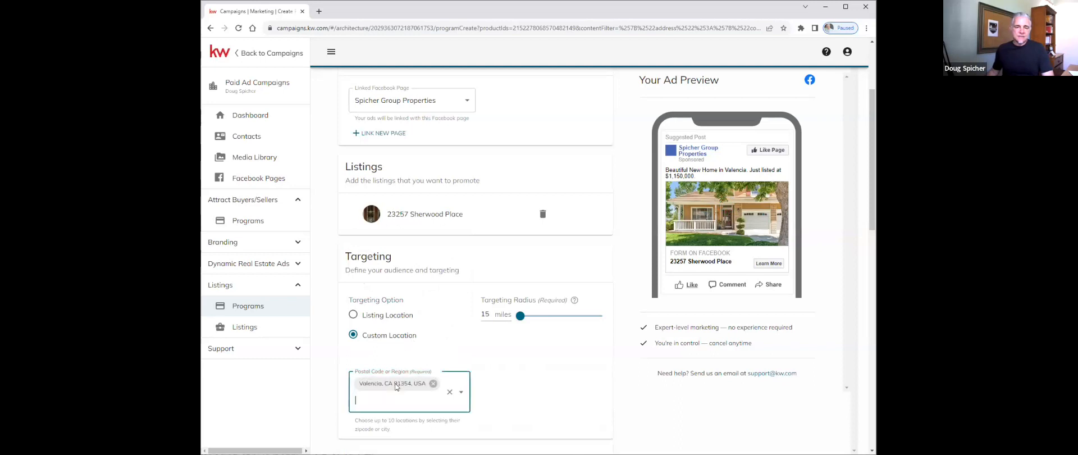
text(b)
text(bank)
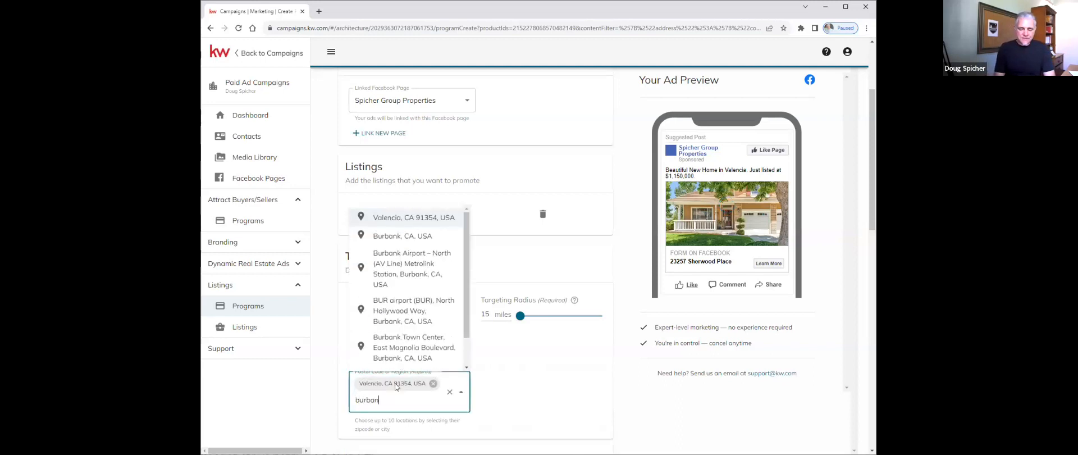
click(438, 240)
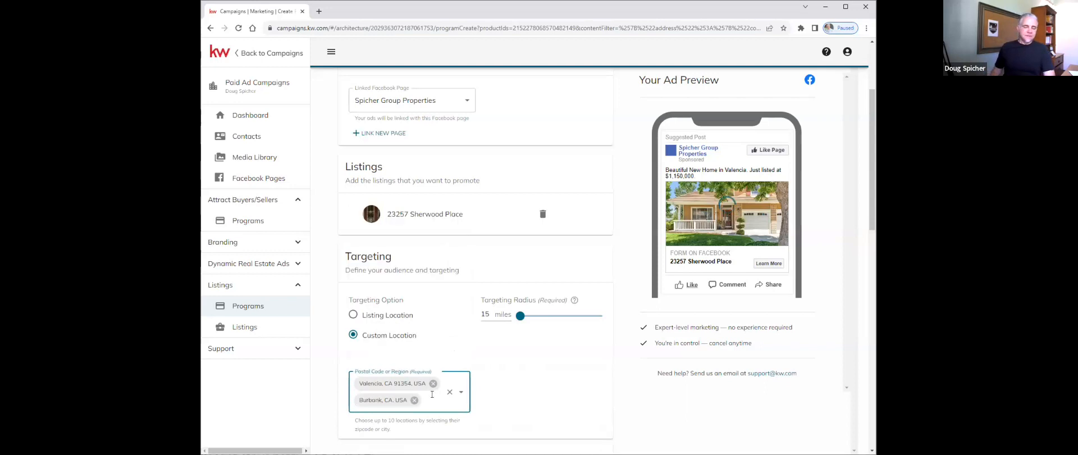
text(pllamdale)
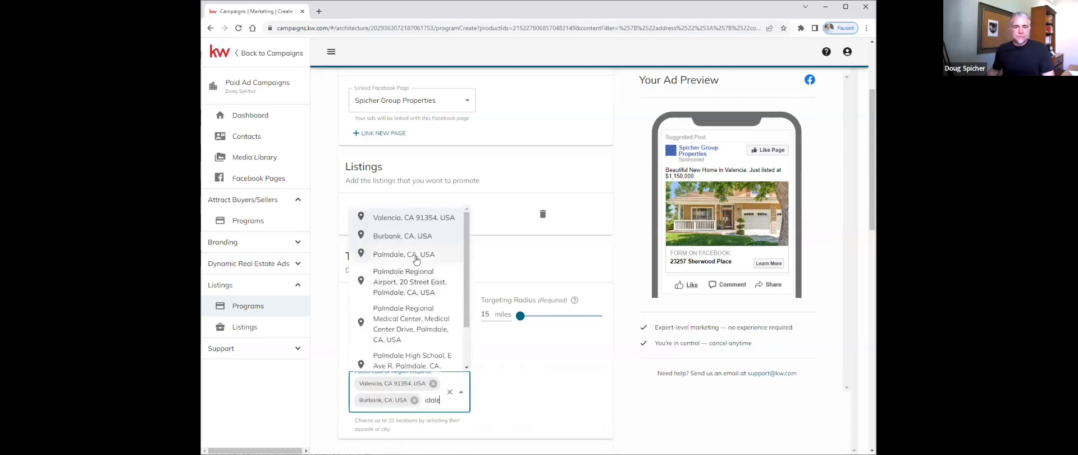
click(416, 255)
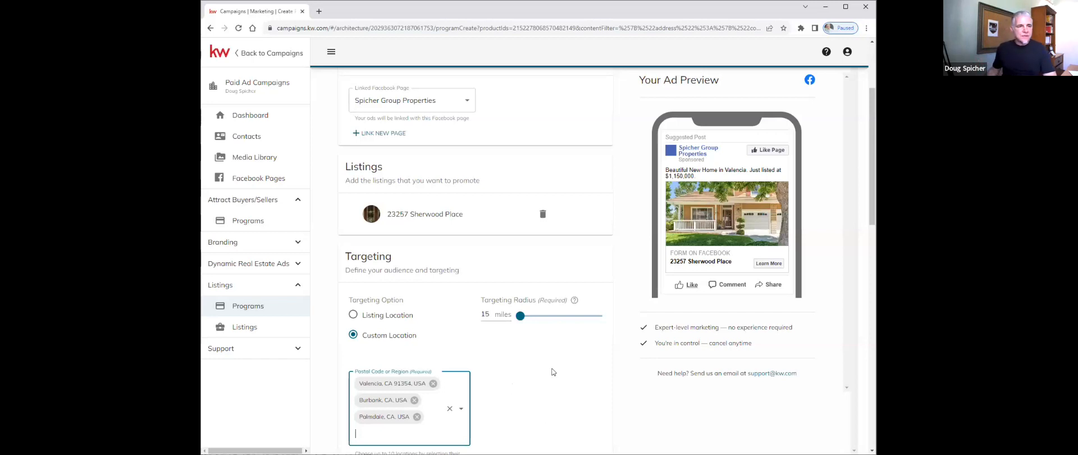
- Switch the ad's Media Type from Image to Video
scroll(555, 374, down, 2)
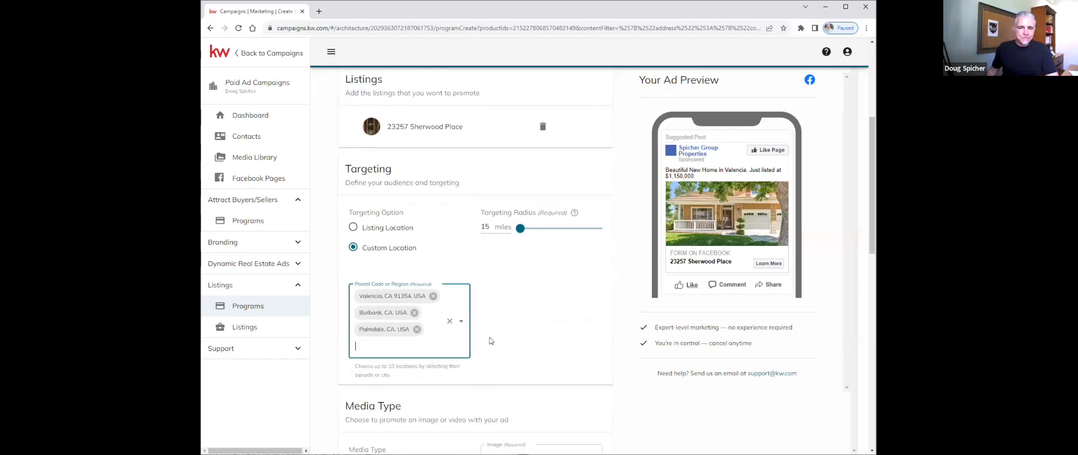
scroll(536, 324, down, 2)
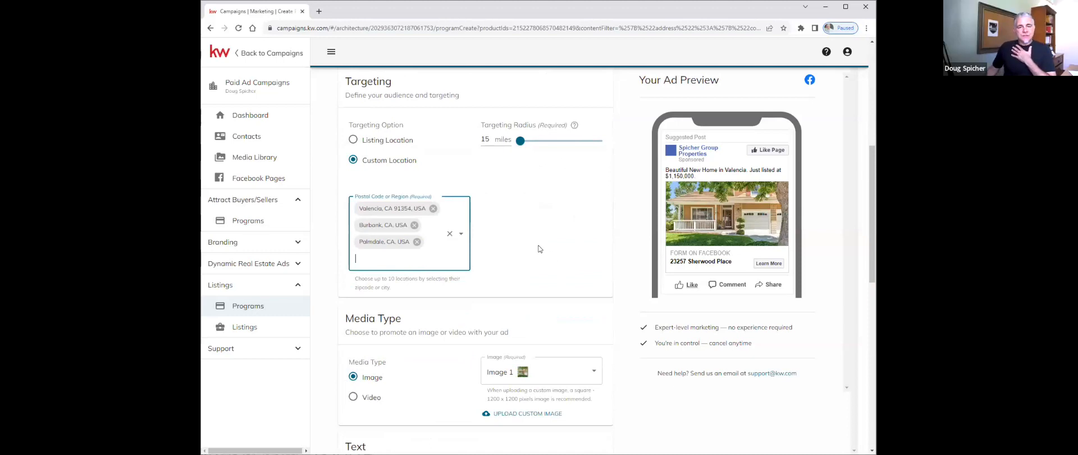
scroll(539, 247, up, 1)
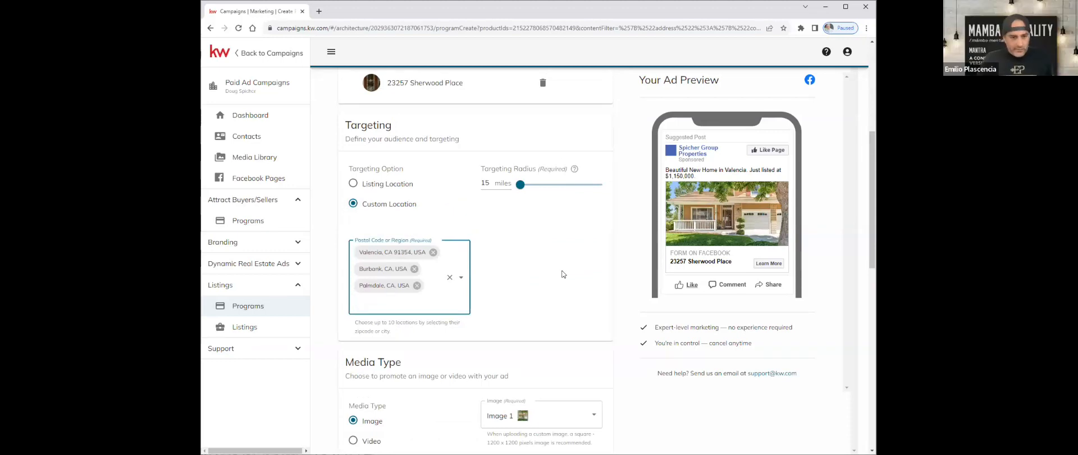
scroll(563, 273, down, 2)
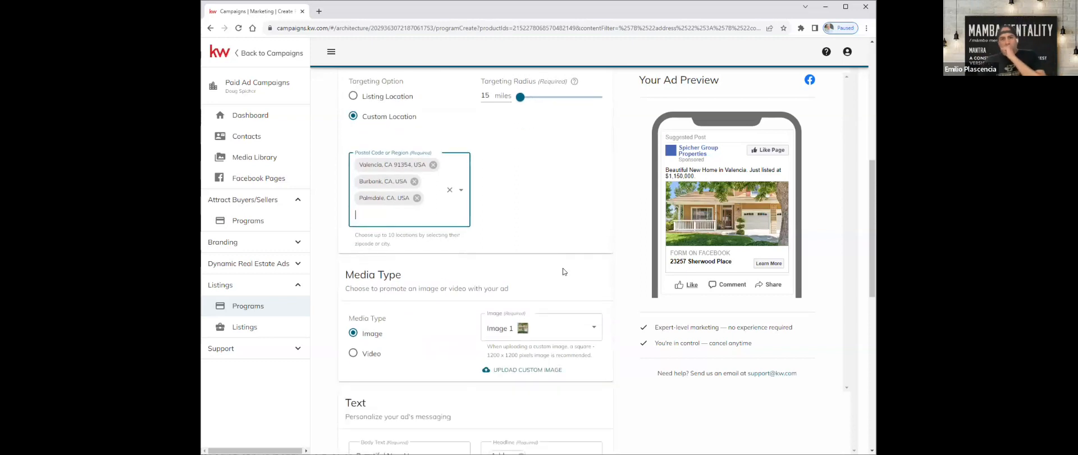
scroll(563, 271, up, 2)
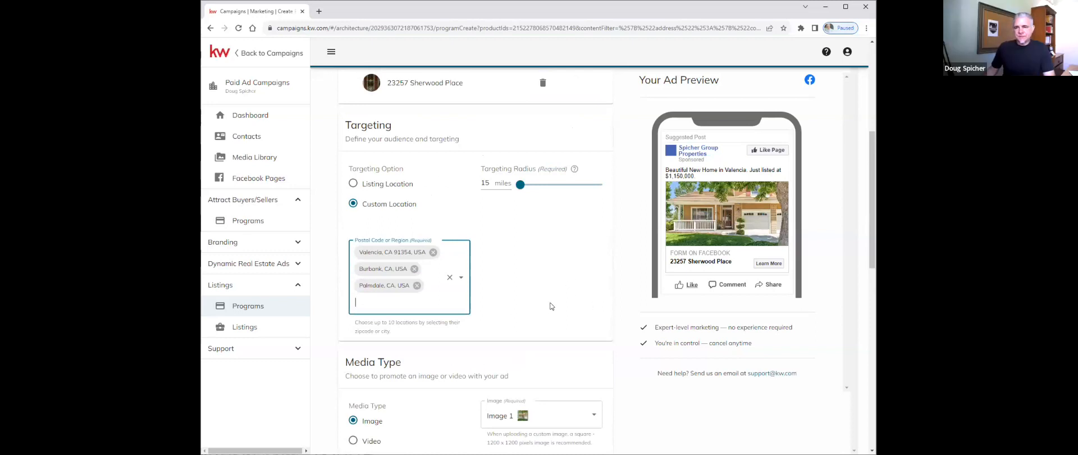
scroll(551, 307, down, 2)
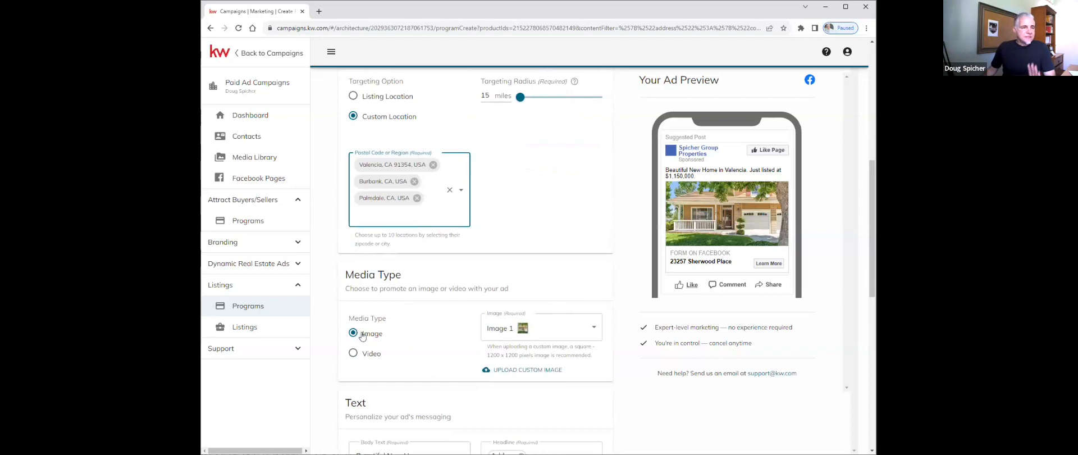
click(352, 354)
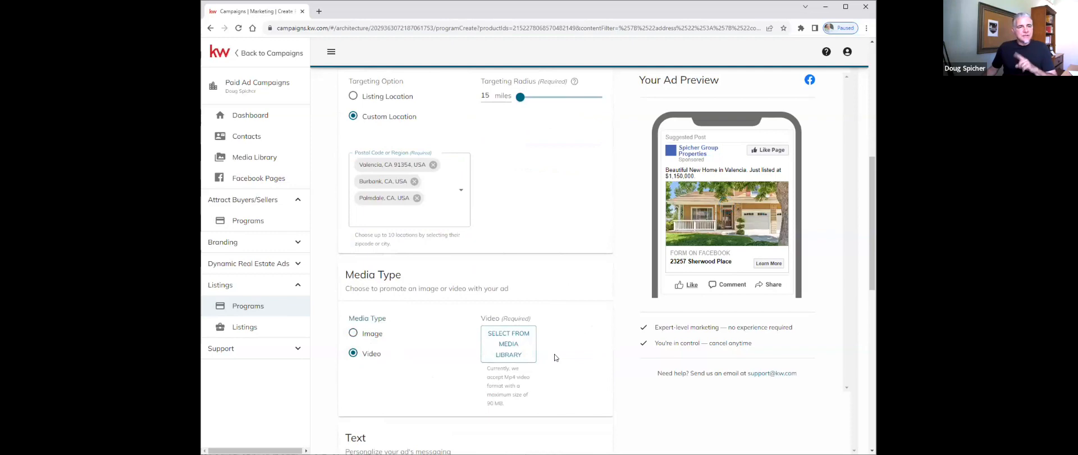
click(509, 347)
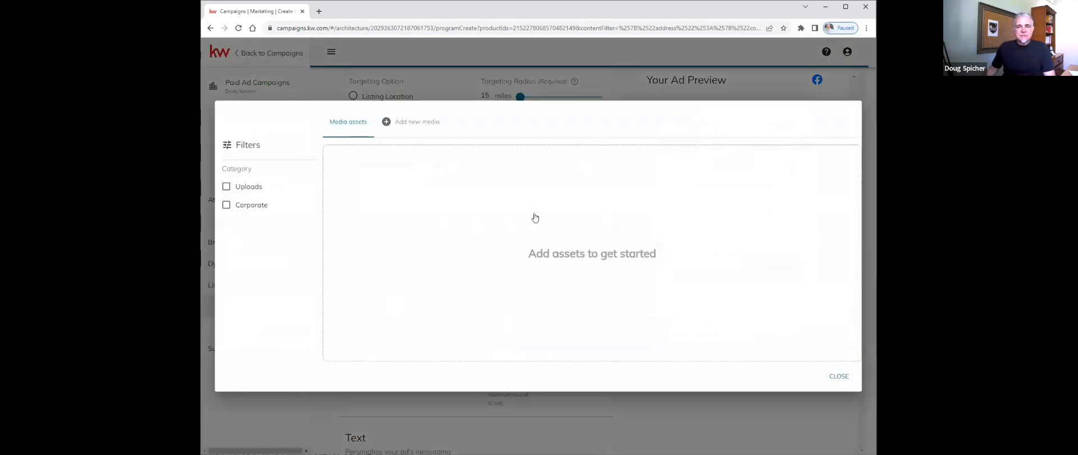
click(422, 124)
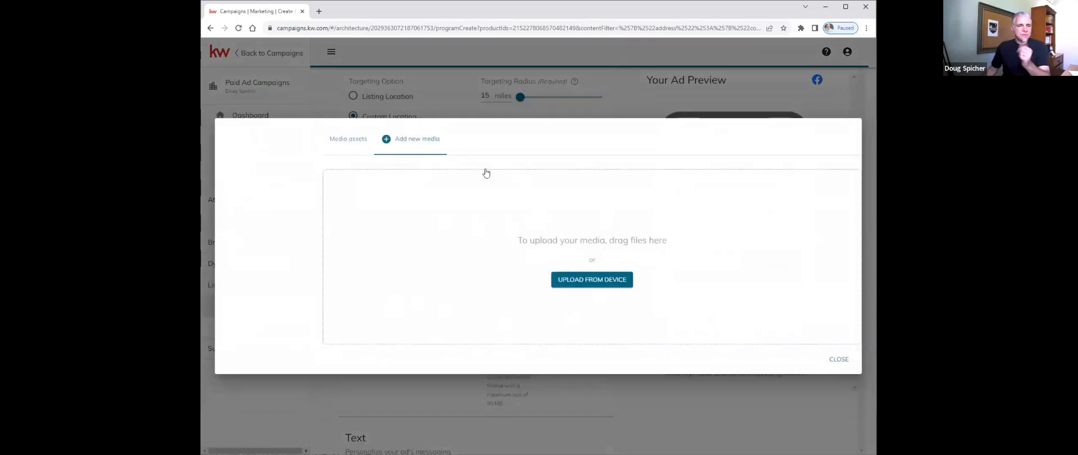
click(843, 361)
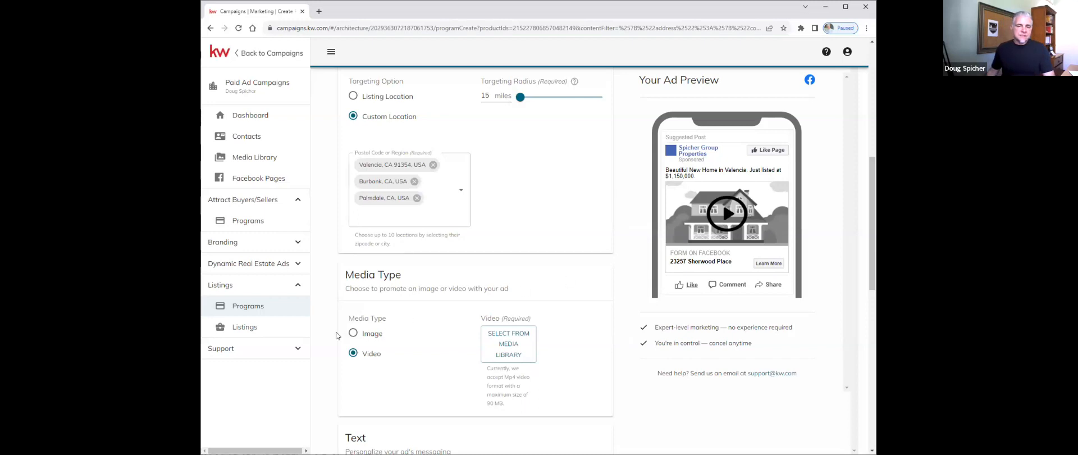
- Switch Media Type back to Image and choose Image 1 after previewing Images 3 and 4
click(354, 334)
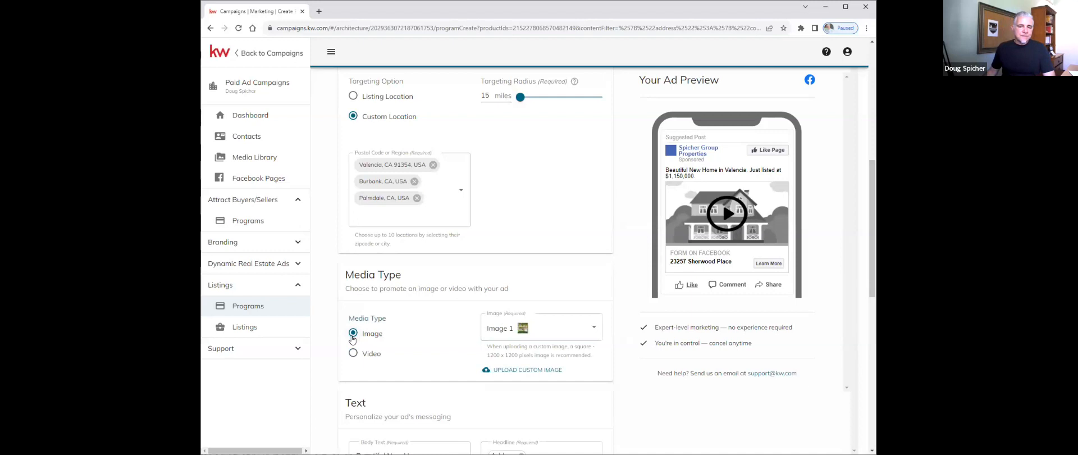
click(591, 330)
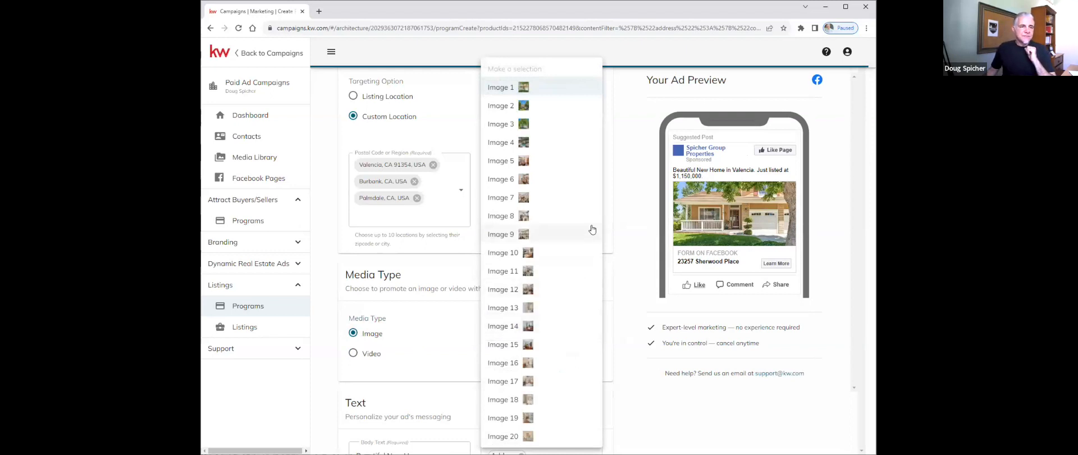
click(522, 125)
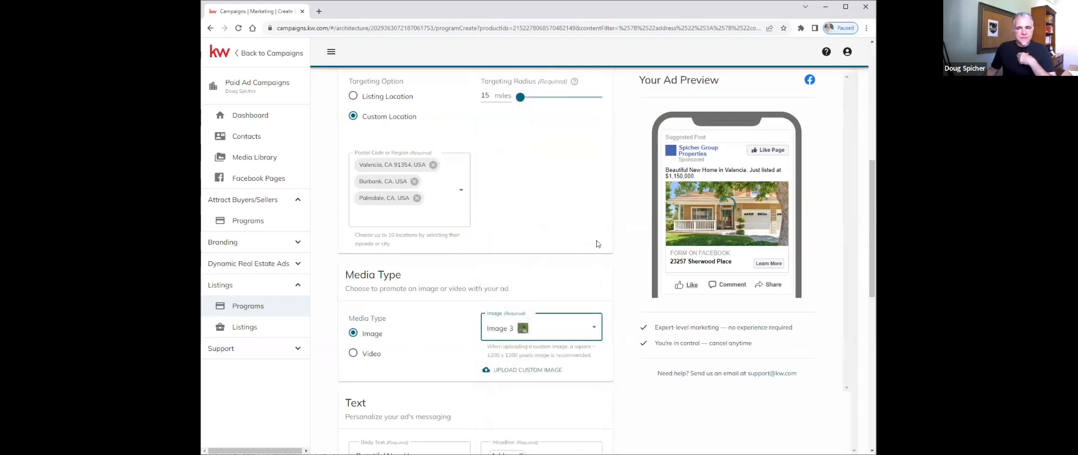
click(589, 330)
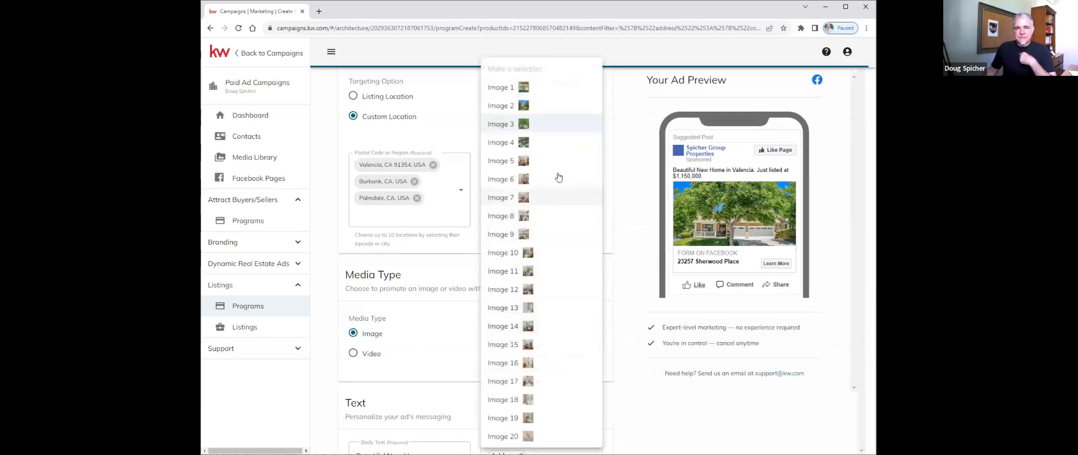
click(585, 143)
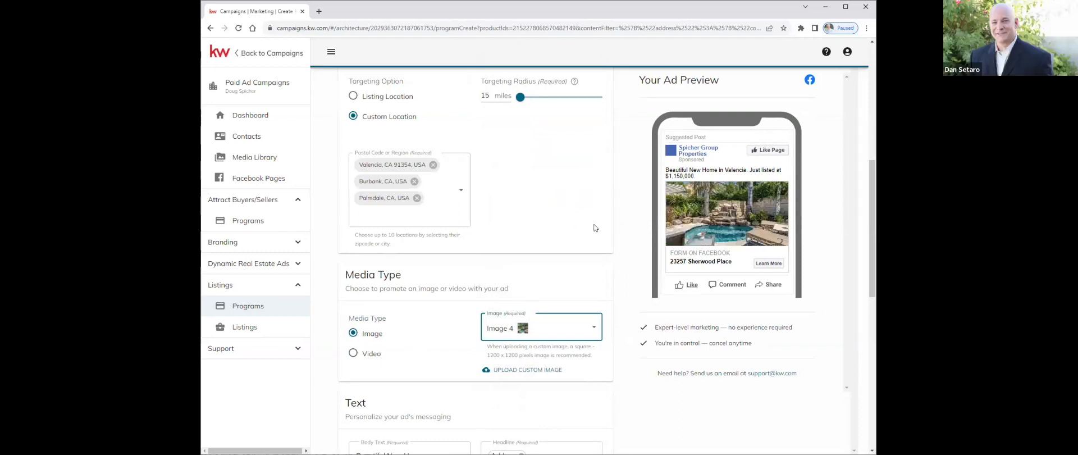
click(596, 330)
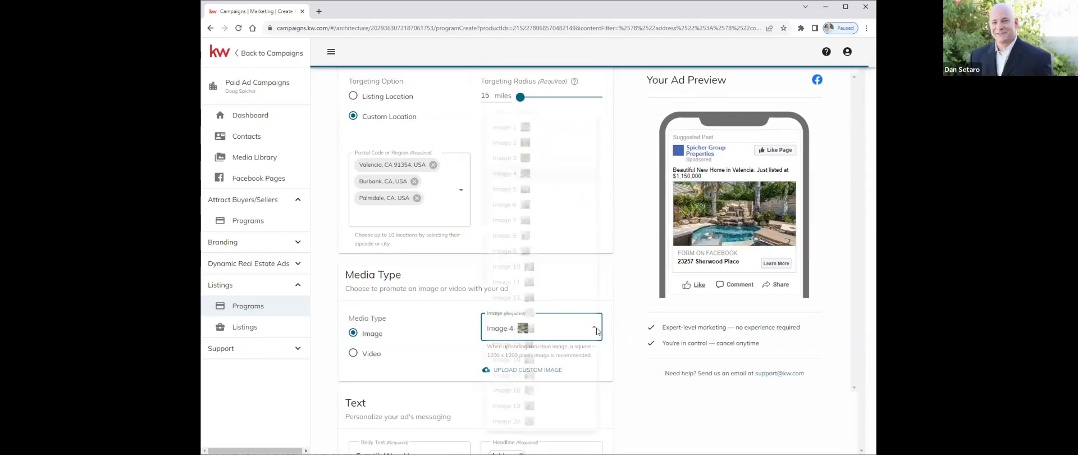
click(562, 88)
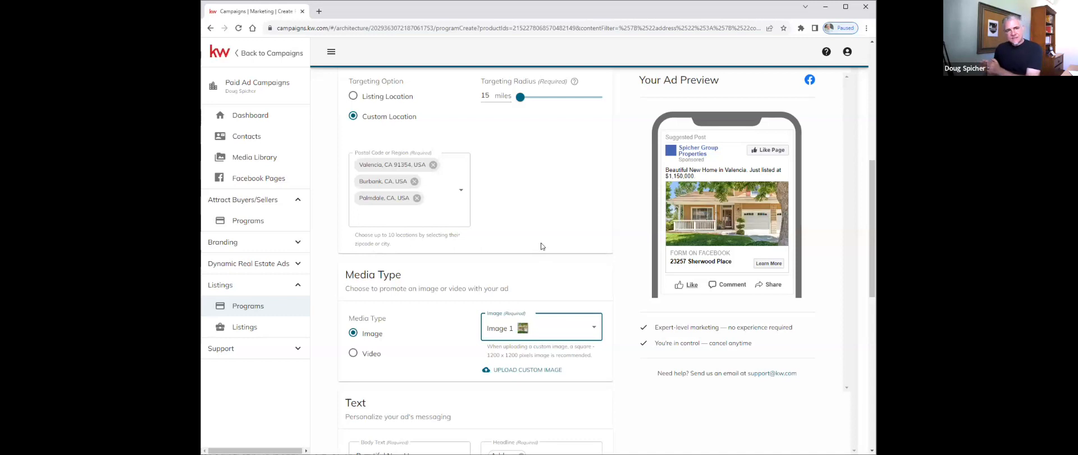
- Scroll the form down to the Text section showing Body Text and the Address headline
scroll(541, 246, down, 2)
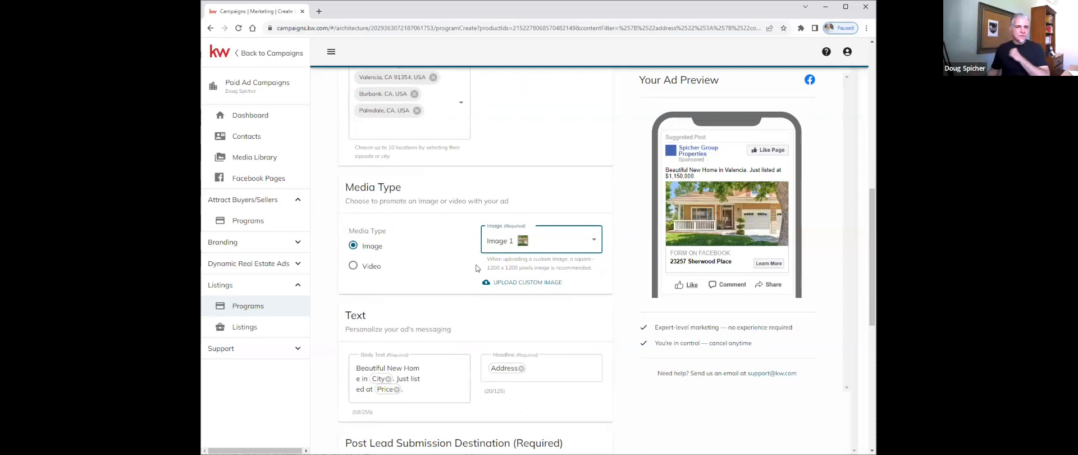
scroll(452, 244, down, 1)
scroll(452, 243, up, 1)
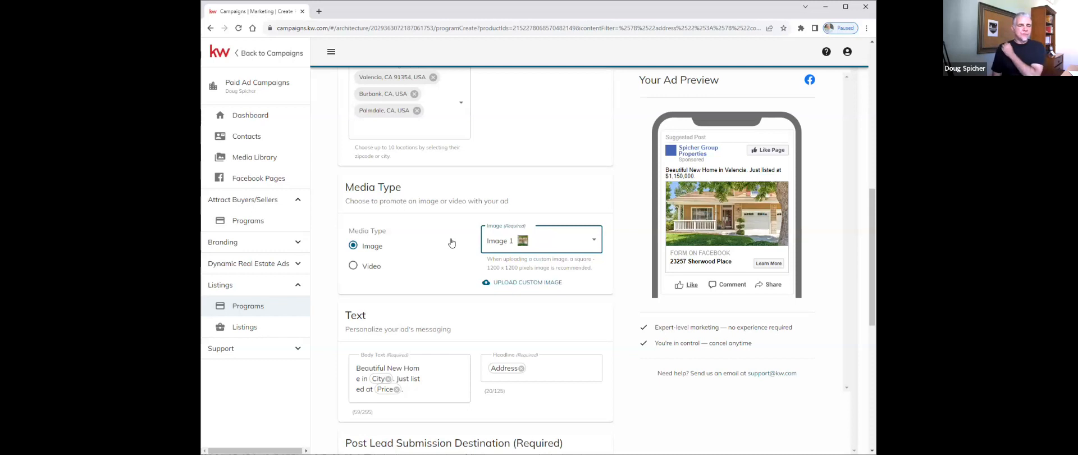
scroll(452, 243, down, 2)
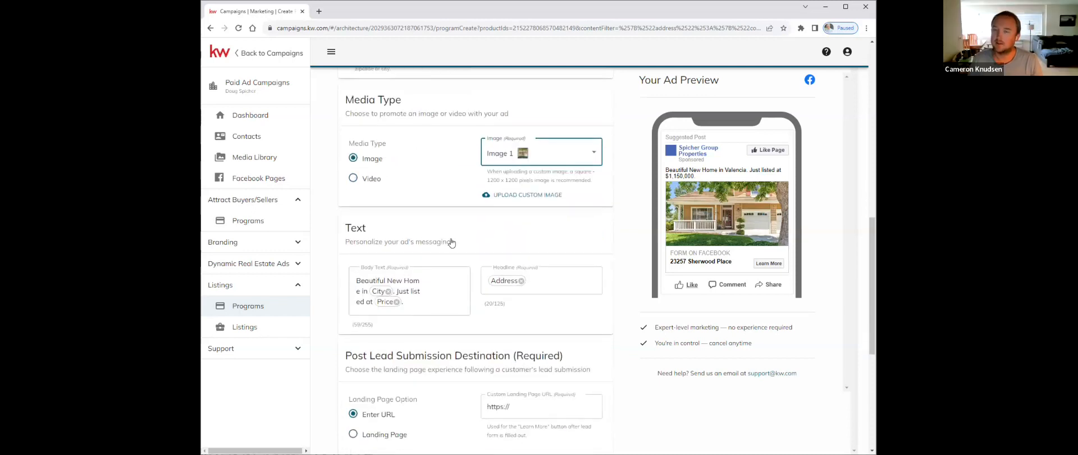
scroll(536, 229, up, 1)
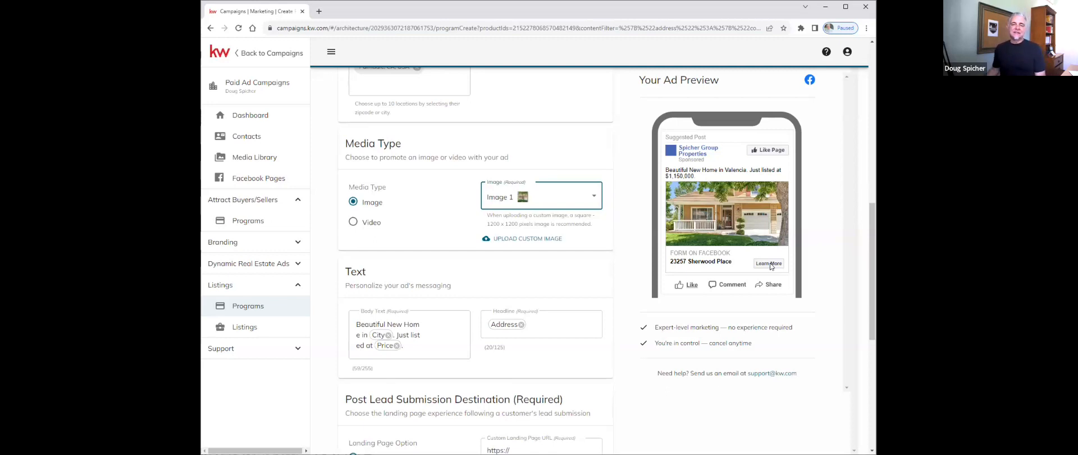
scroll(499, 252, down, 2)
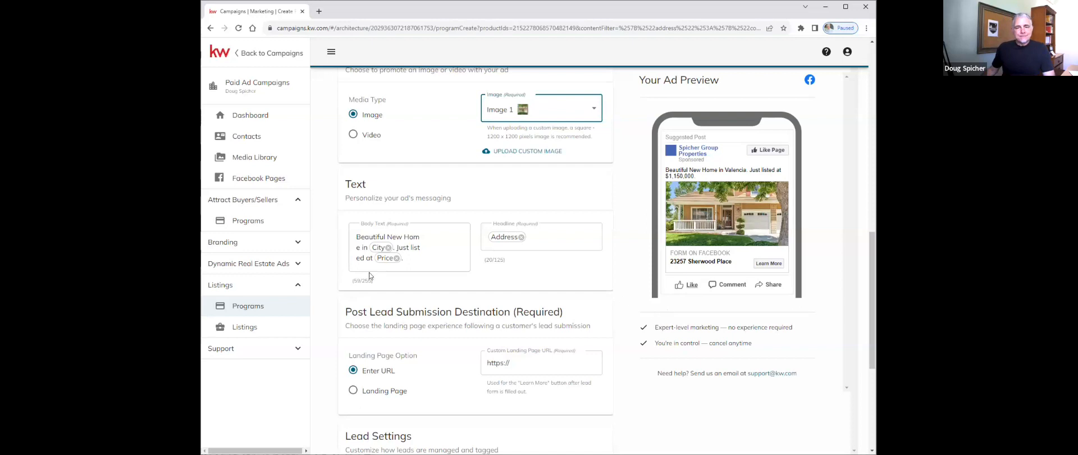
- Replace the Address headline with 'Great Valencia Northbridge Home -' followed by the Price chip
click(521, 238)
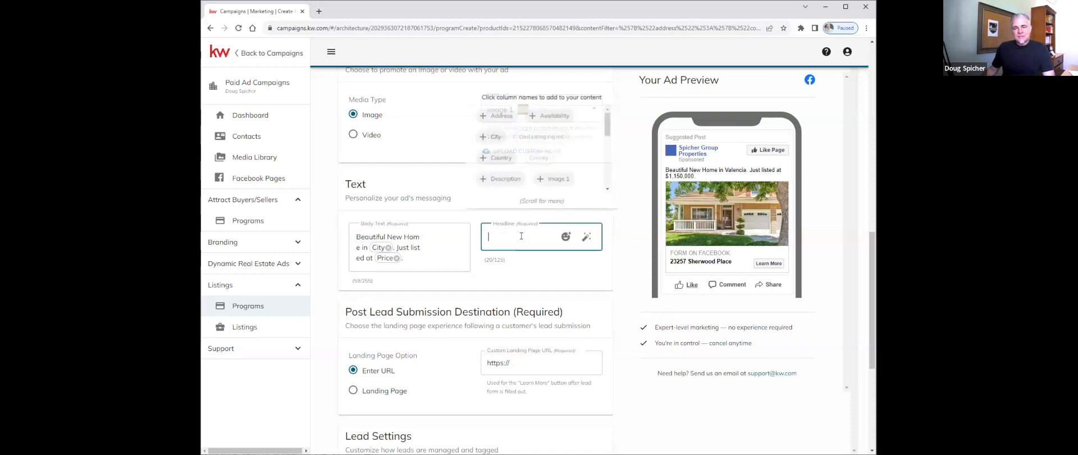
text(Great )
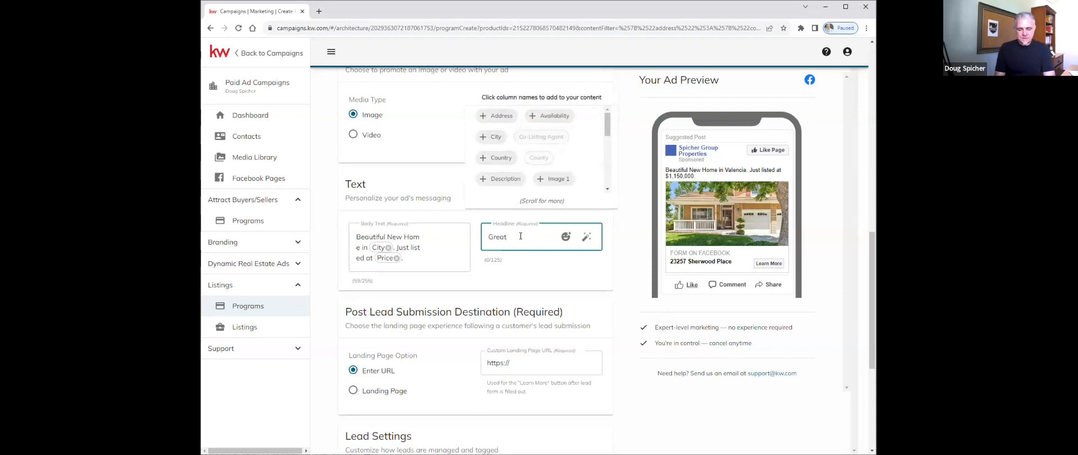
text(Valencia)
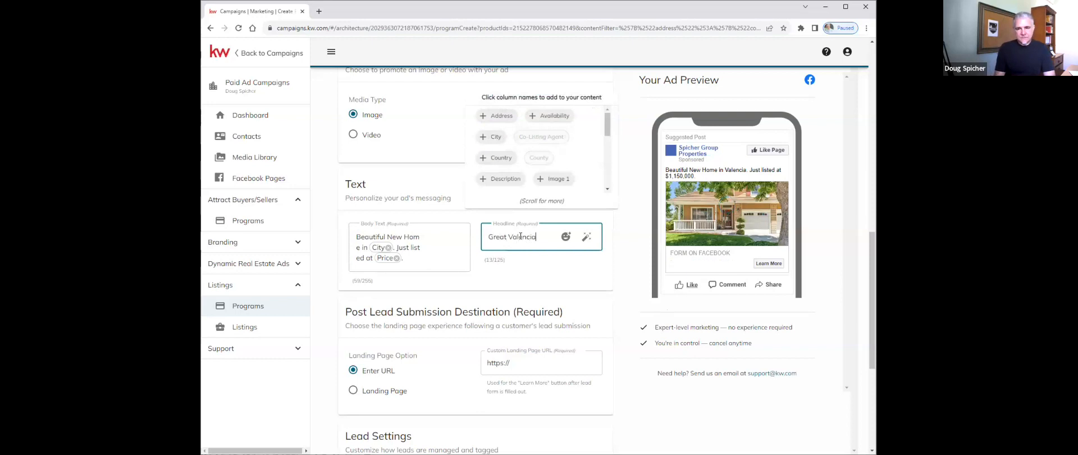
text( North)
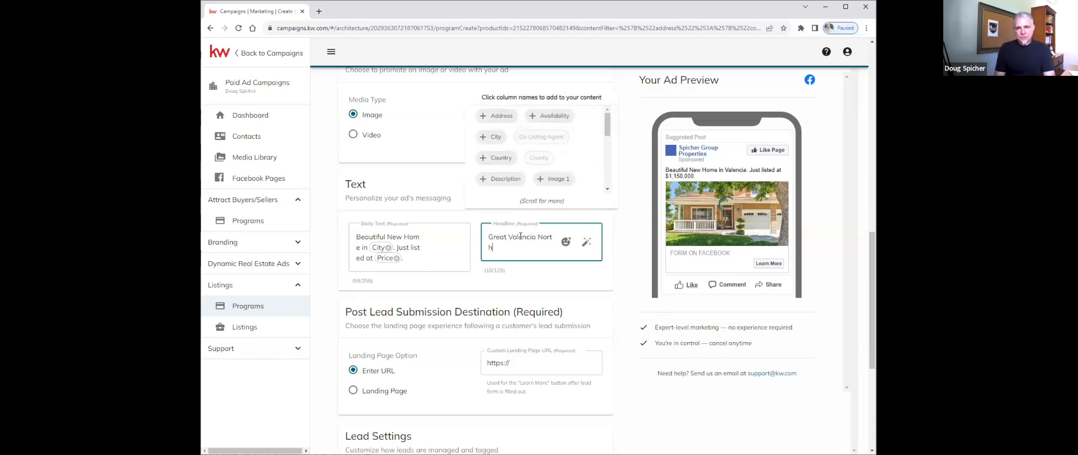
text(bridge )
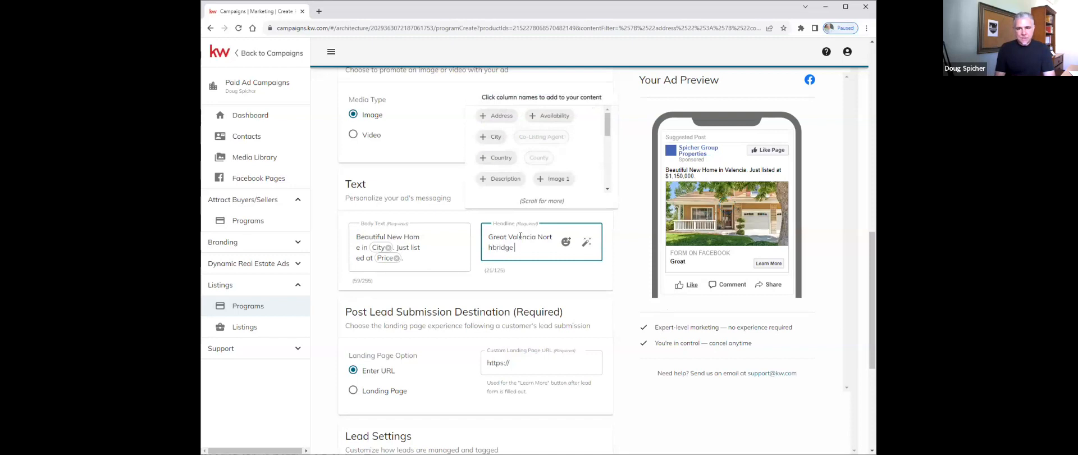
text(Home -)
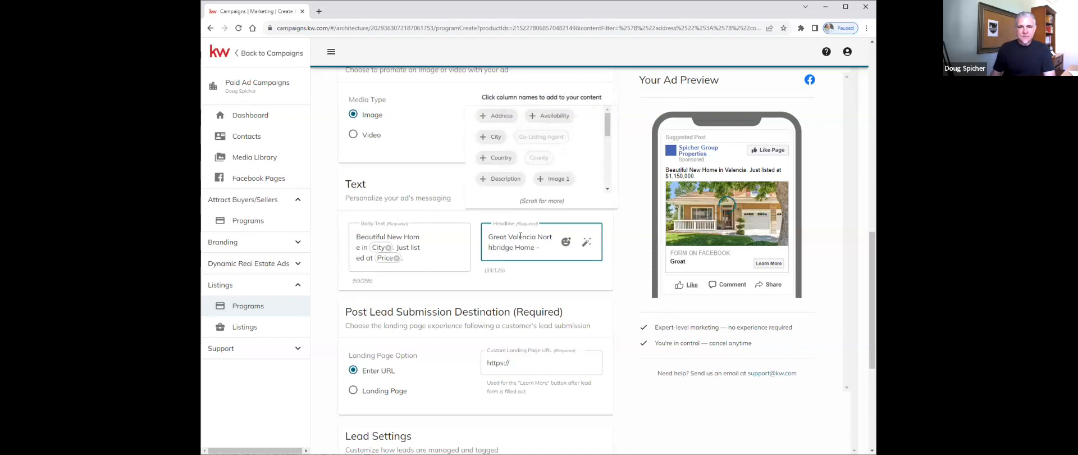
drag(604, 137, 607, 165)
scroll(490, 168, down, 3)
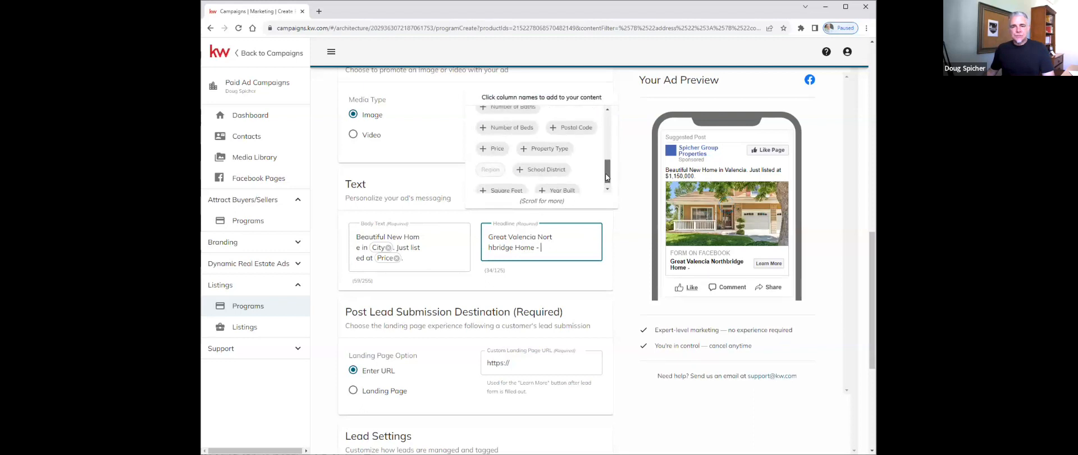
click(494, 155)
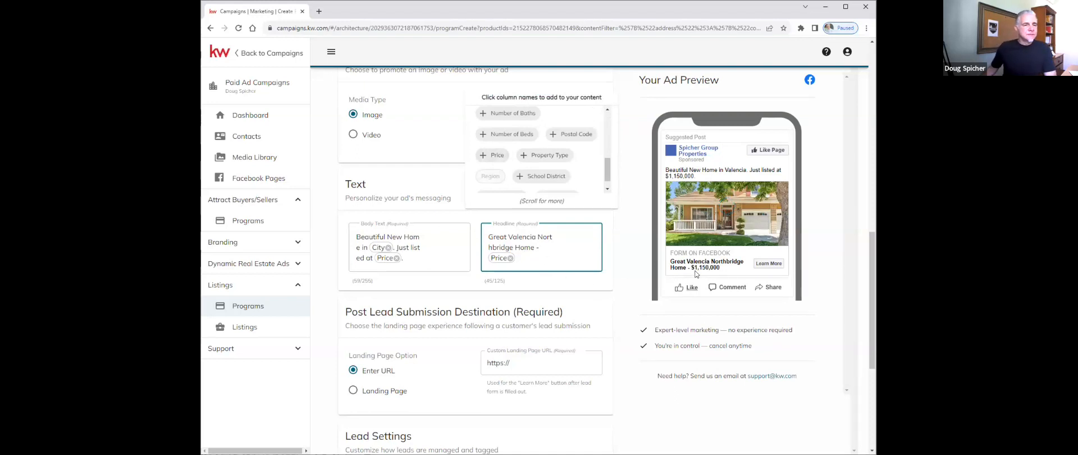
click(416, 260)
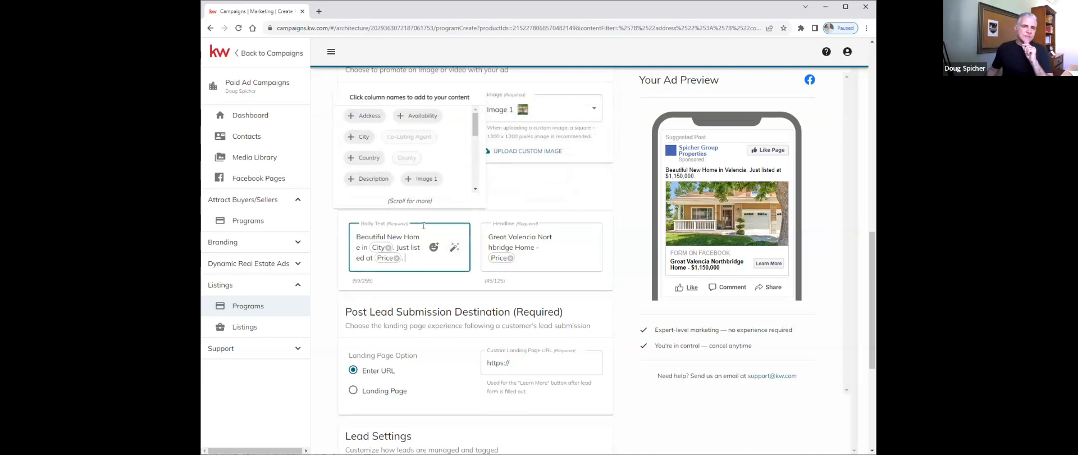
- Pick a writing style in Write with AI and generate a body-text suggestion
click(453, 253)
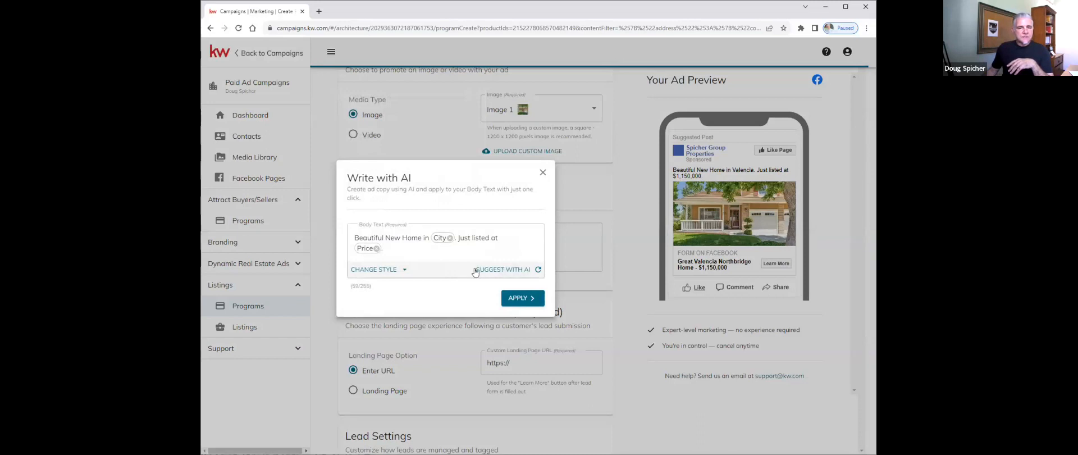
click(399, 269)
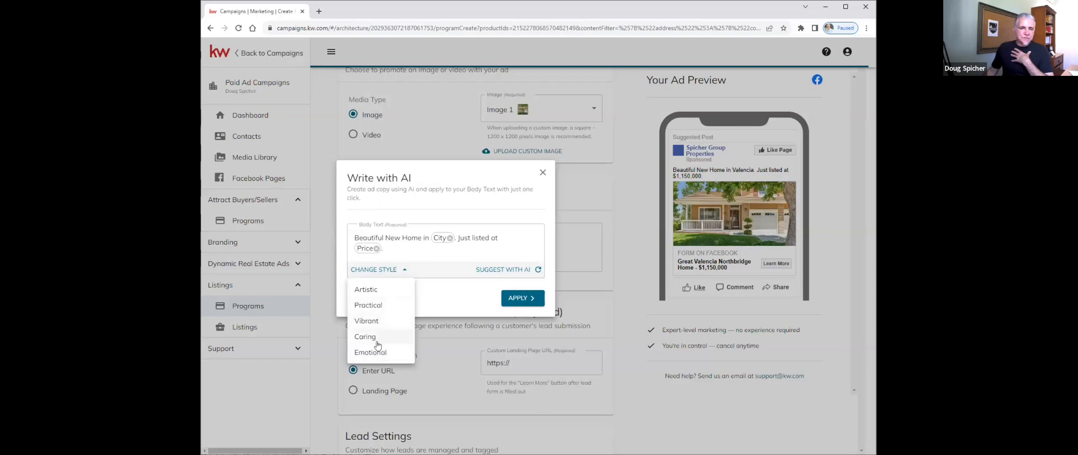
click(374, 321)
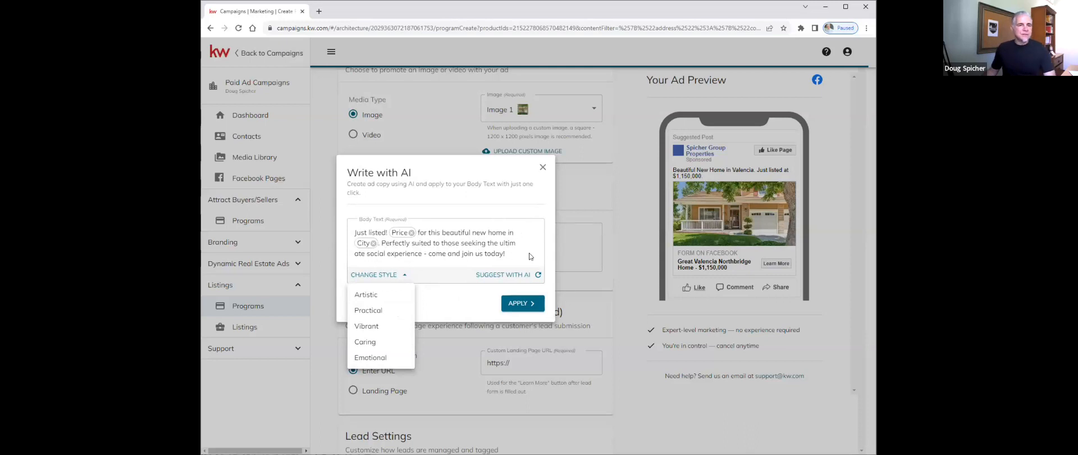
click(537, 276)
click(536, 276)
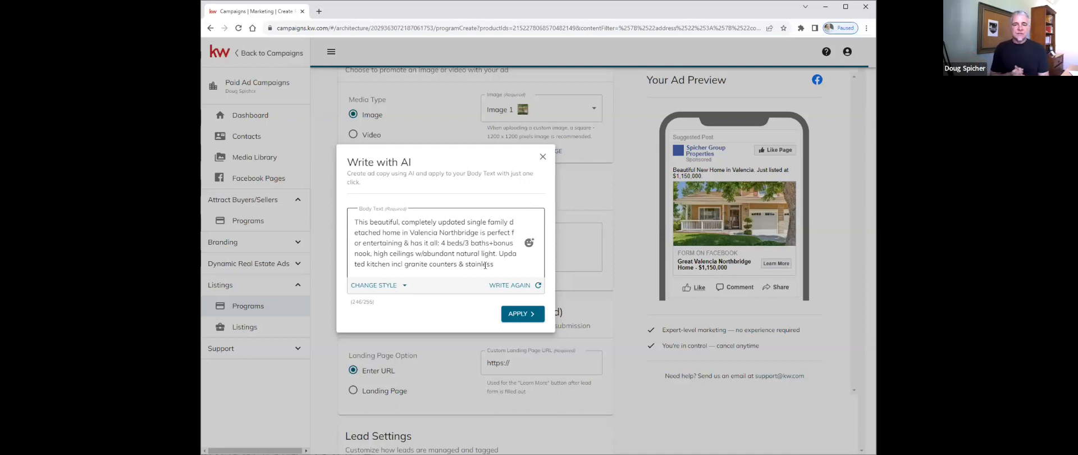
- Apply the AI-generated home description to the Body Text field
click(508, 313)
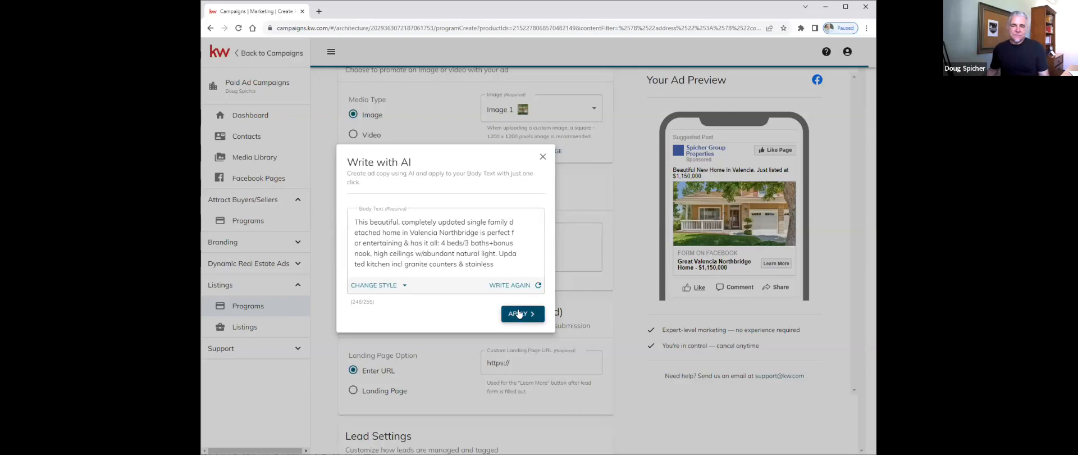